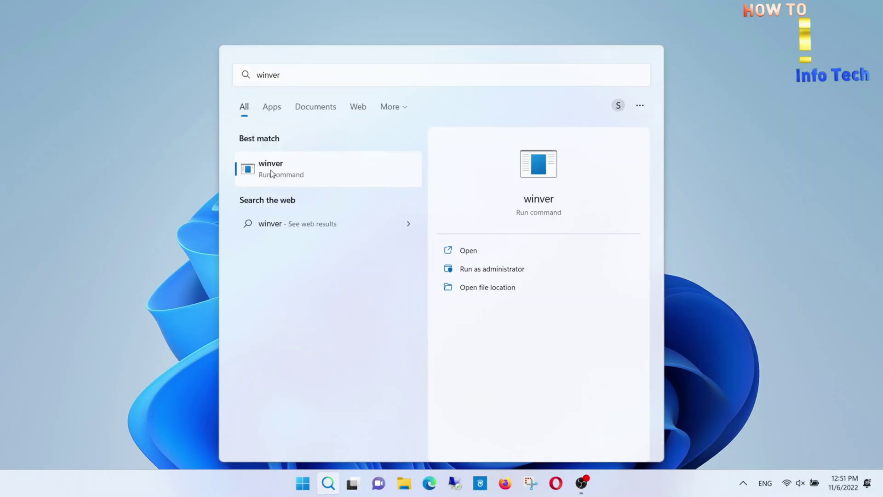
# - Run winver from search and move About Windows aside to read Version 22H2 (build 22621.674)
pyautogui.click(270, 173)
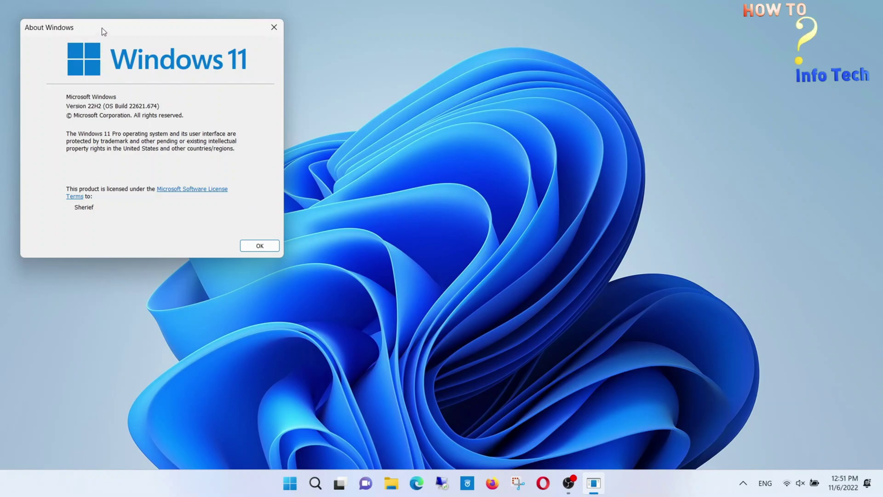
pyautogui.moveTo(101, 28)
pyautogui.mouseDown()
pyautogui.moveTo(260, 57)
pyautogui.moveTo(704, 94)
pyautogui.moveTo(682, 96)
pyautogui.mouseUp()
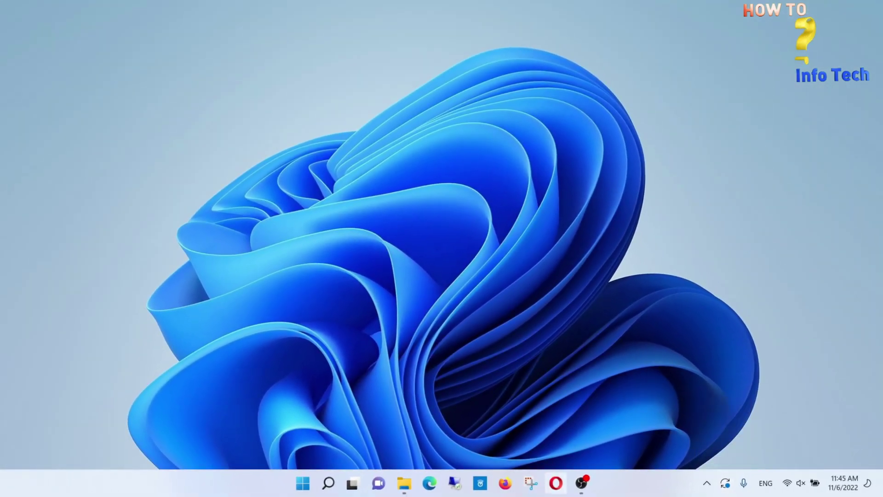
# - Run winver from taskbar search, then bring up Settings' Windows Update page with Win+I
pyautogui.click(328, 483)
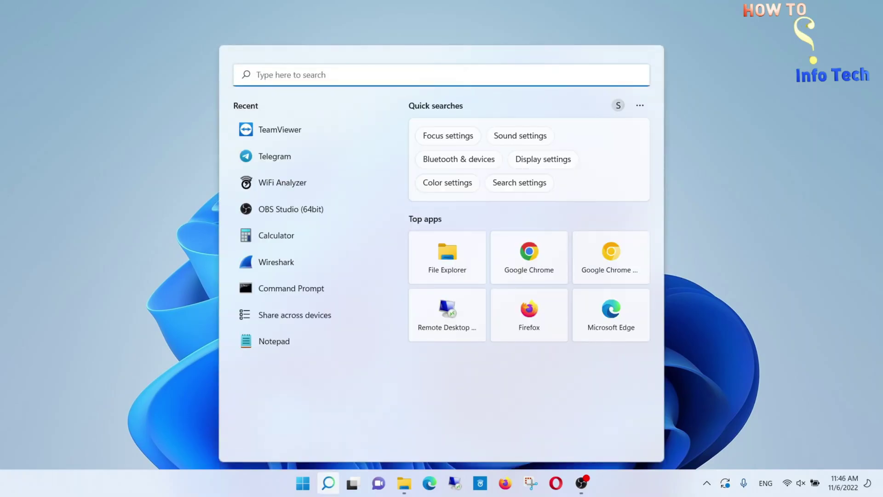
pyautogui.write('win')
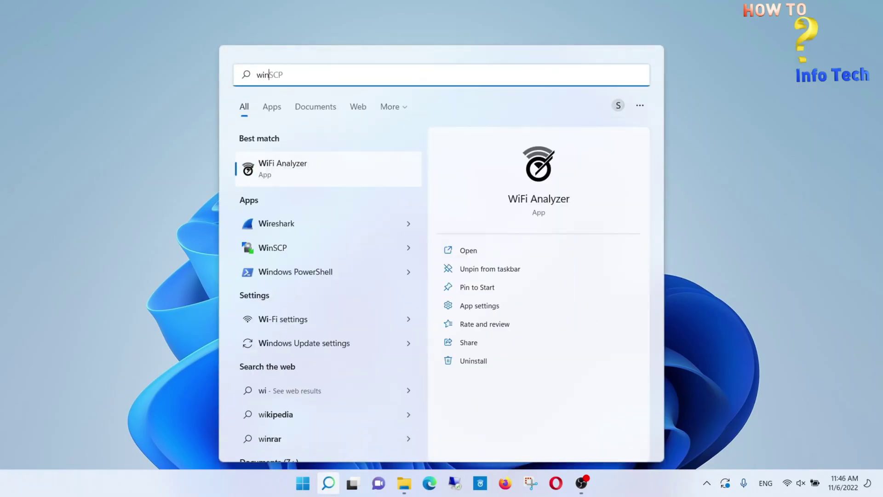
pyautogui.write('ver')
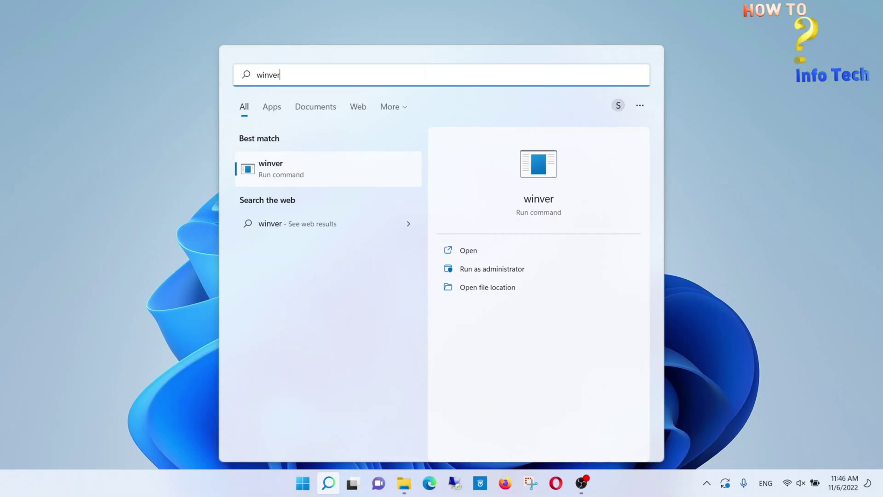
pyautogui.press('Return')
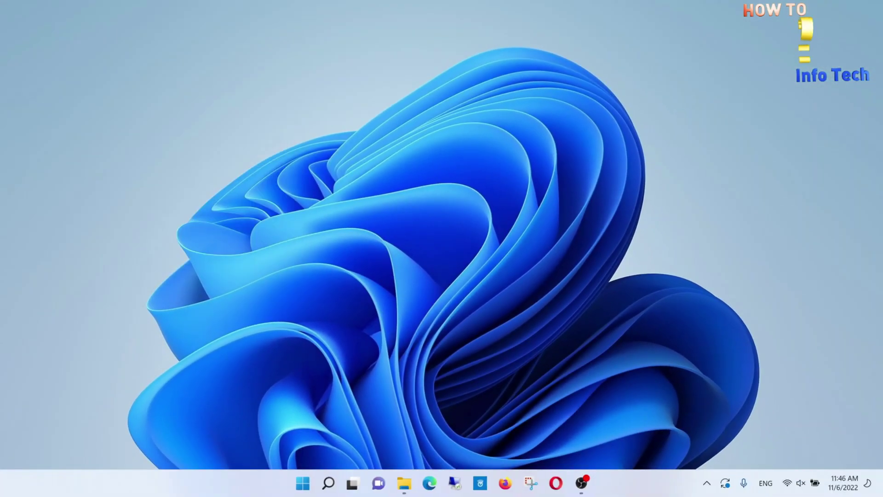
pyautogui.press('super+i')
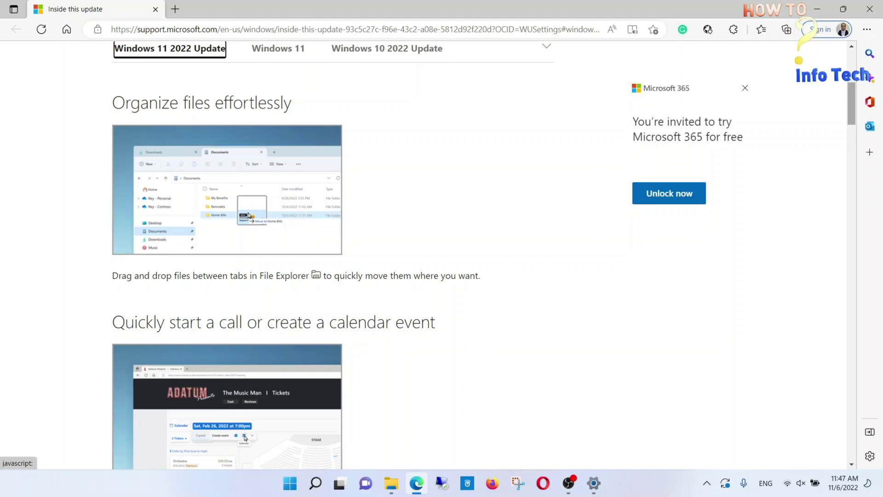
pyautogui.scroll(-2, 442, 249)
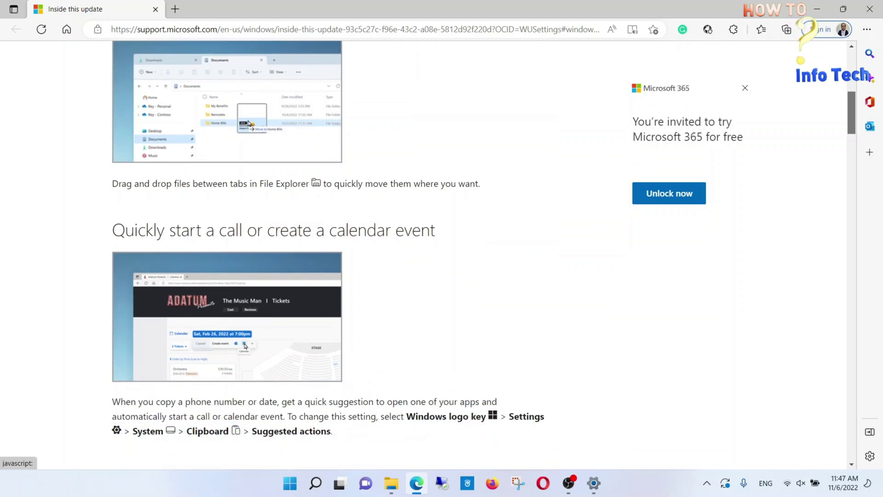
pyautogui.scroll(-1, 442, 249)
pyautogui.scroll(-1, 442, 249)
pyautogui.scroll(-1, 442, 249)
pyautogui.scroll(-1, 442, 249)
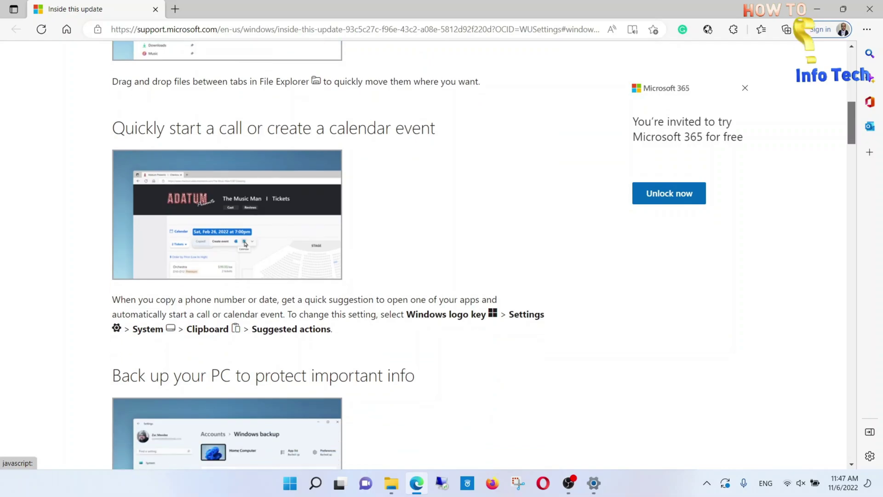
pyautogui.scroll(1, 441, 249)
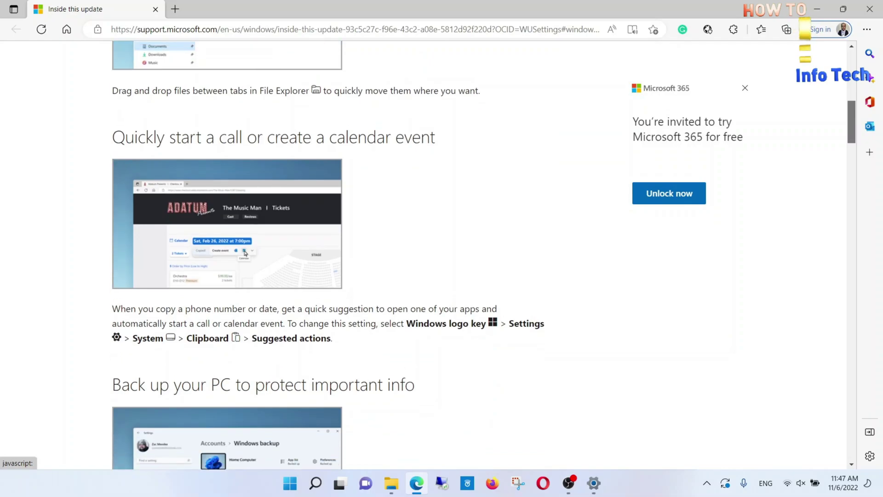
pyautogui.scroll(-1, 441, 249)
pyautogui.scroll(-1, 442, 249)
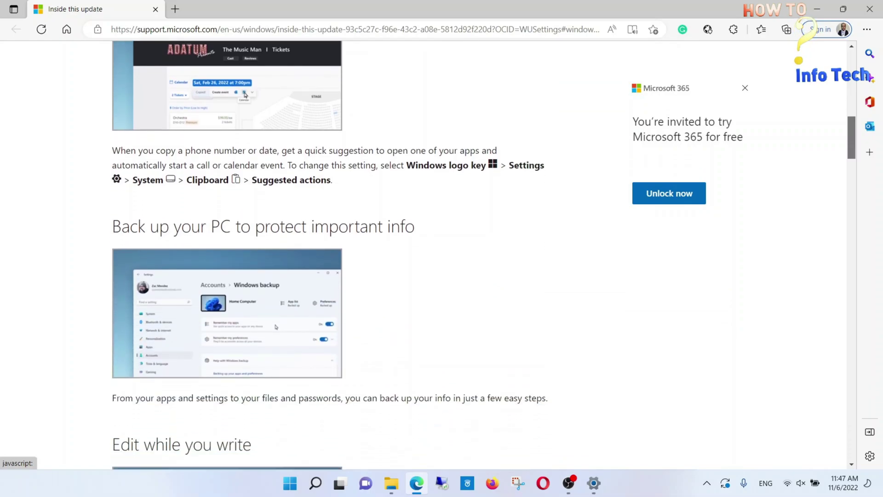
pyautogui.scroll(-1, 442, 249)
pyautogui.scroll(-1, 442, 248)
pyautogui.scroll(-1, 442, 249)
pyautogui.scroll(-1, 442, 249)
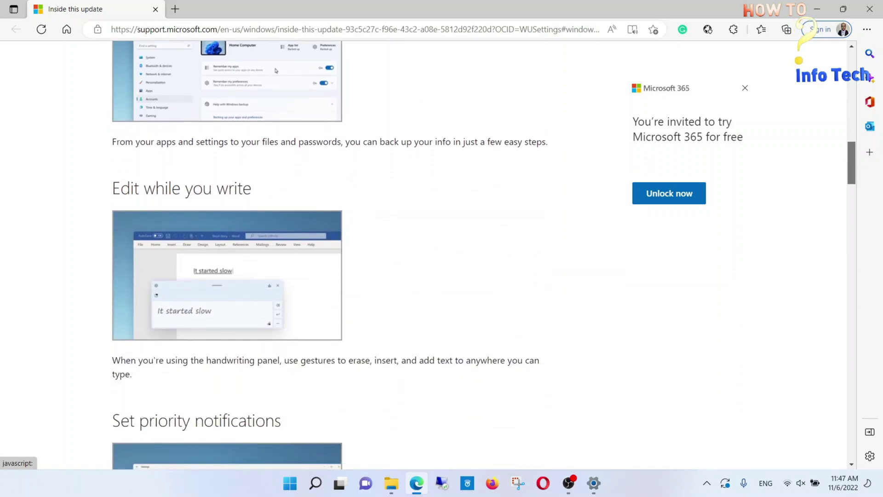
pyautogui.scroll(-2, 442, 248)
pyautogui.scroll(-1, 442, 248)
pyautogui.scroll(-1, 442, 248)
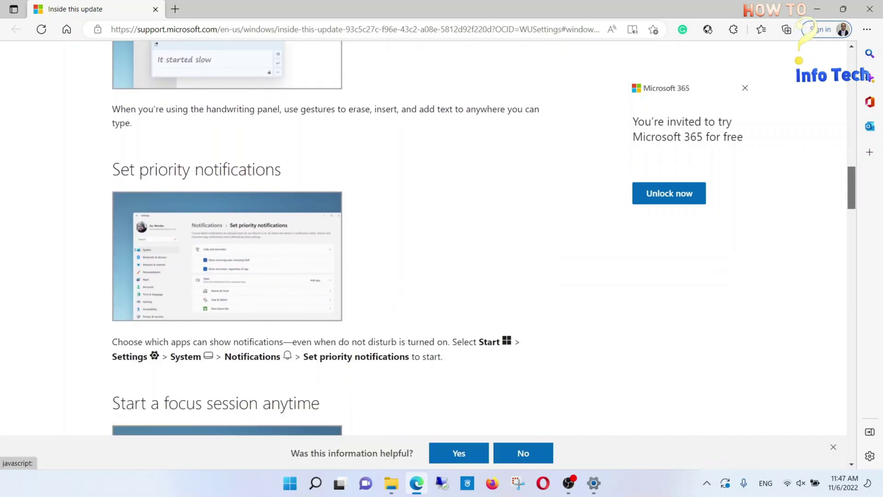
pyautogui.scroll(-1, 442, 249)
pyautogui.scroll(-1, 442, 248)
pyautogui.scroll(-1, 442, 249)
pyautogui.scroll(-1, 441, 248)
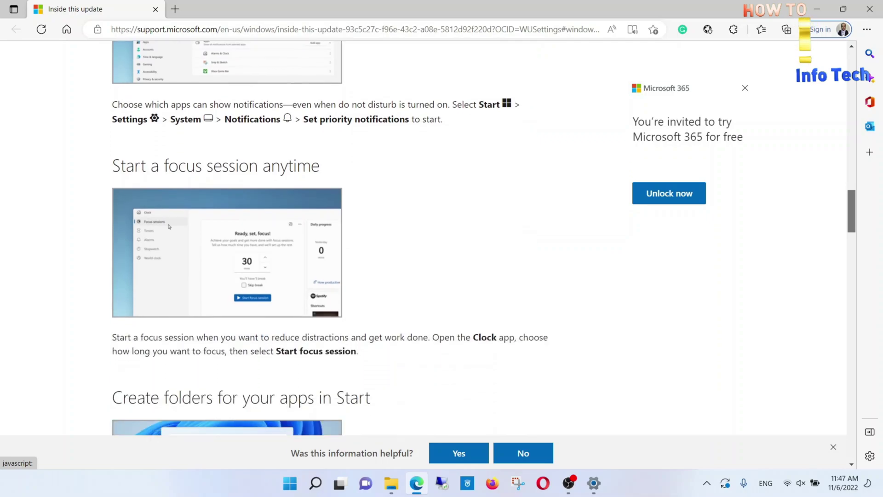
pyautogui.scroll(-1, 442, 249)
pyautogui.scroll(-1, 441, 248)
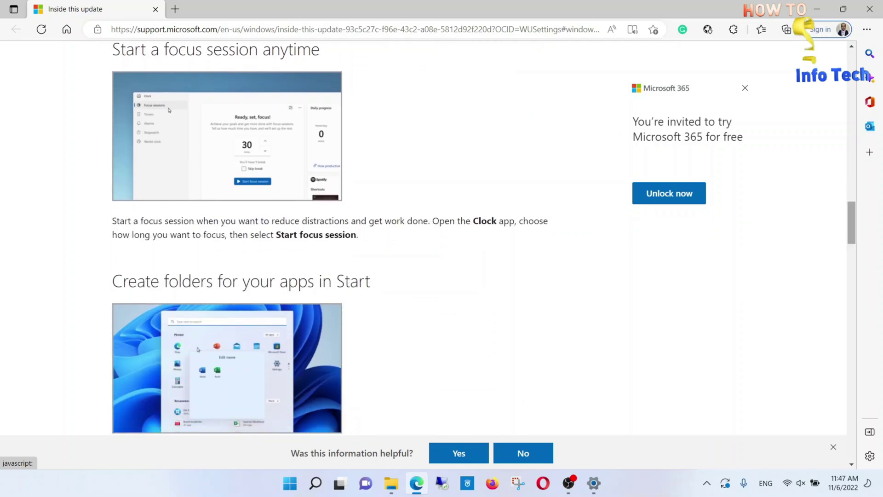
pyautogui.scroll(-2, 442, 248)
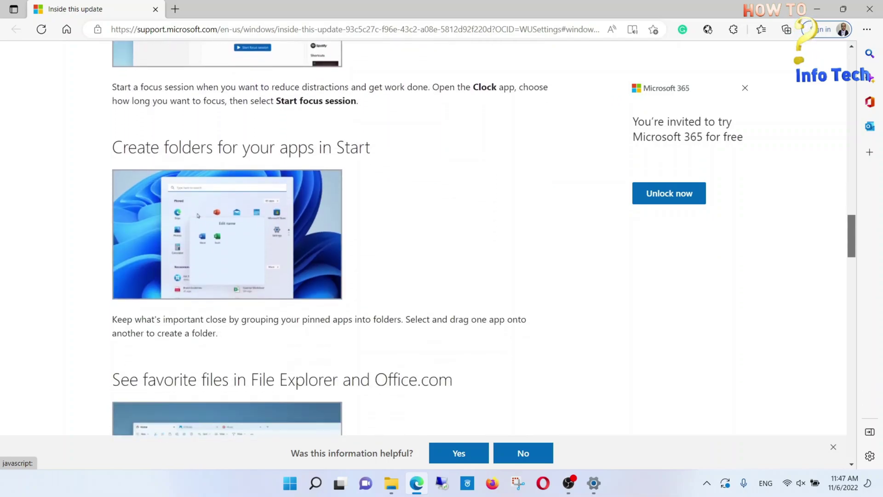
pyautogui.scroll(-2, 442, 249)
pyautogui.scroll(-1, 441, 249)
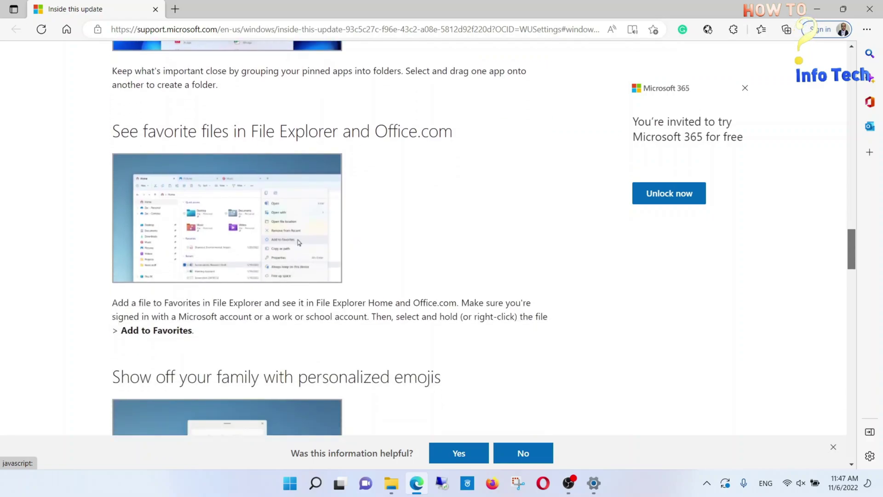
pyautogui.scroll(-2, 442, 249)
pyautogui.scroll(-2, 442, 248)
pyautogui.scroll(-2, 442, 249)
pyautogui.scroll(-2, 441, 249)
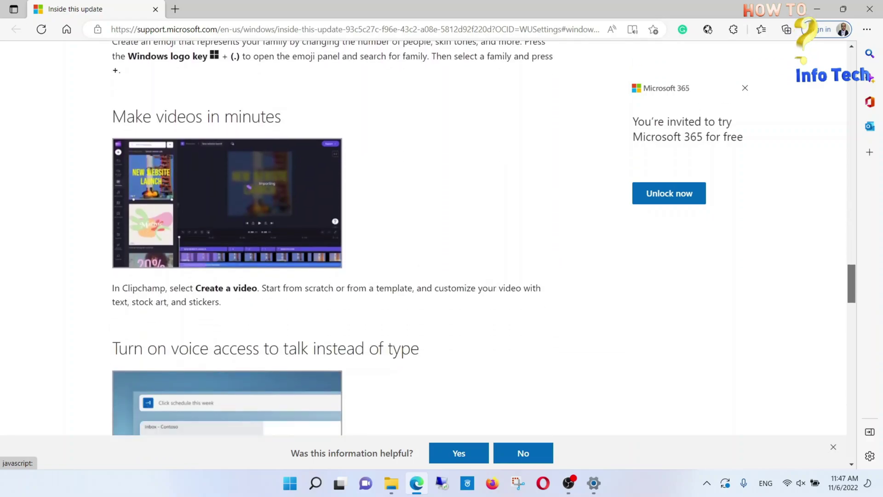
pyautogui.scroll(-2, 442, 248)
pyautogui.scroll(-1, 442, 249)
pyautogui.scroll(-2, 441, 249)
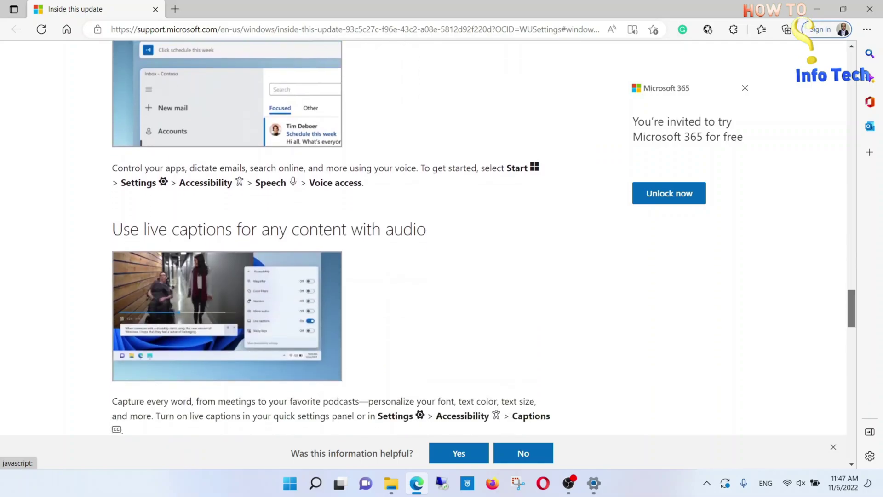
pyautogui.scroll(-2, 441, 248)
pyautogui.scroll(-1, 442, 249)
pyautogui.scroll(-1, 441, 248)
pyautogui.scroll(-1, 441, 249)
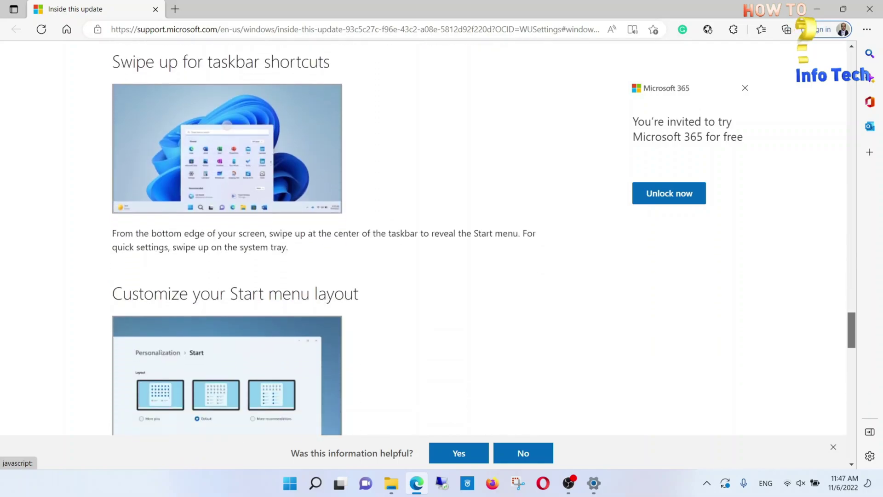
pyautogui.scroll(-1, 441, 248)
pyautogui.scroll(-2, 442, 249)
pyautogui.scroll(-1, 442, 249)
pyautogui.scroll(-1, 441, 249)
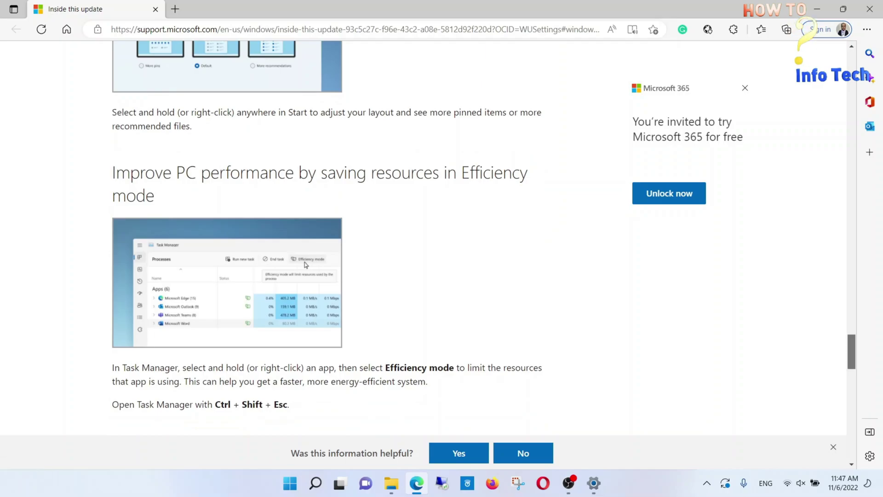
pyautogui.scroll(-3, 441, 249)
pyautogui.scroll(-2, 442, 249)
pyautogui.scroll(-1, 441, 249)
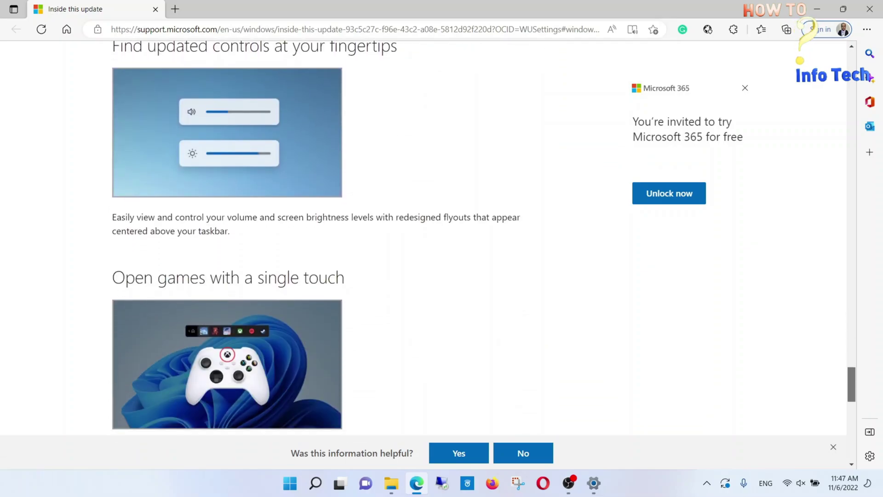
pyautogui.scroll(-1, 442, 248)
pyautogui.scroll(-1, 442, 249)
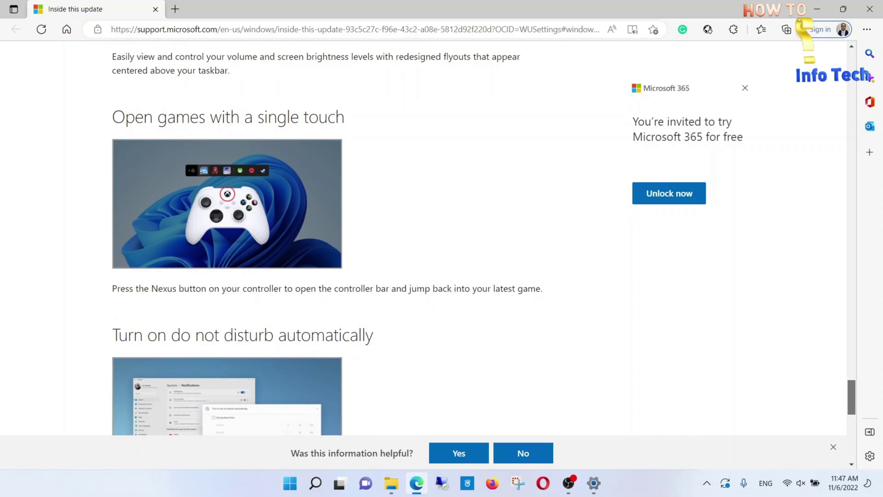
pyautogui.scroll(-1, 442, 249)
pyautogui.scroll(-1, 442, 249)
pyautogui.scroll(-2, 442, 249)
pyautogui.scroll(-2, 442, 248)
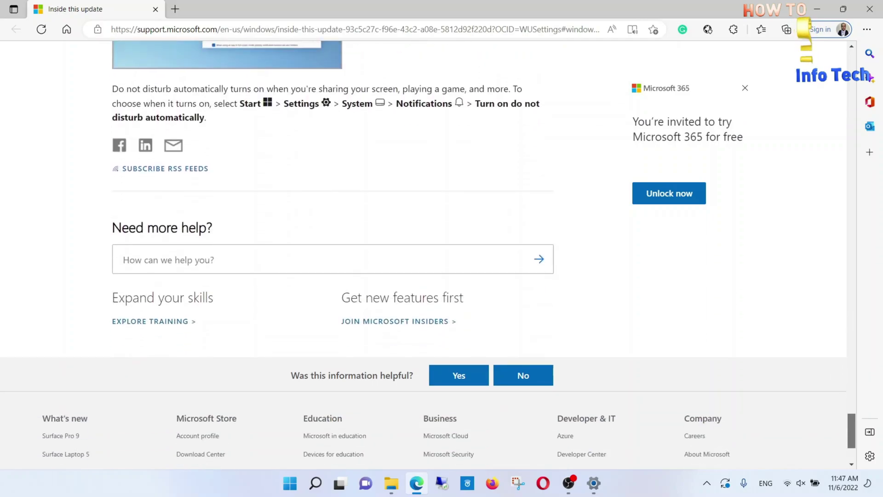
pyautogui.scroll(-1, 442, 249)
pyautogui.scroll(1, 442, 249)
pyautogui.scroll(5, 442, 248)
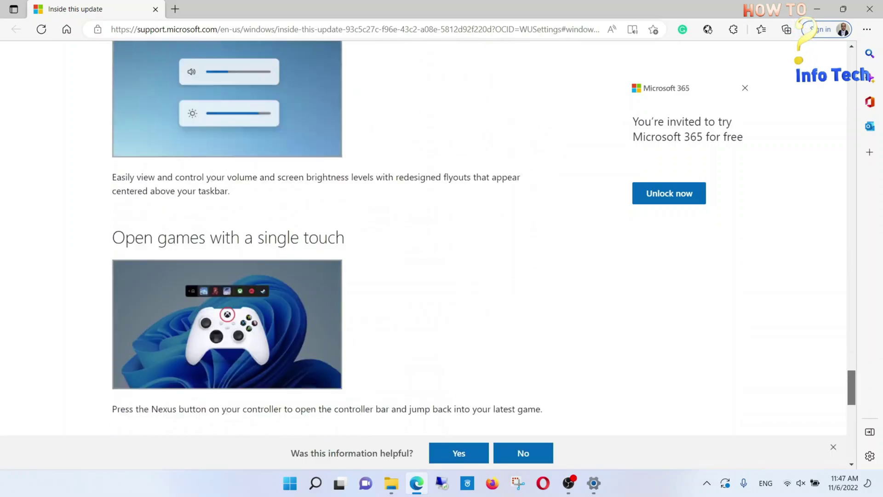
pyautogui.scroll(5, 442, 248)
pyautogui.scroll(5, 441, 249)
pyautogui.scroll(5, 441, 249)
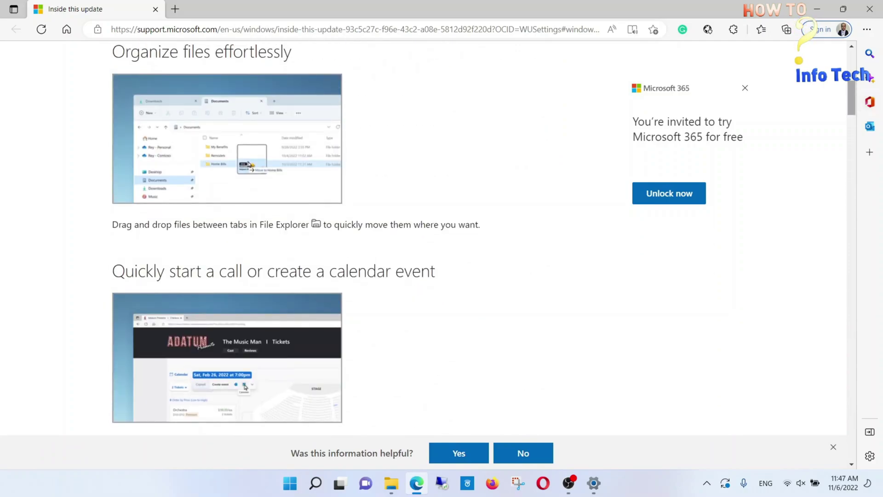
pyautogui.scroll(5, 442, 248)
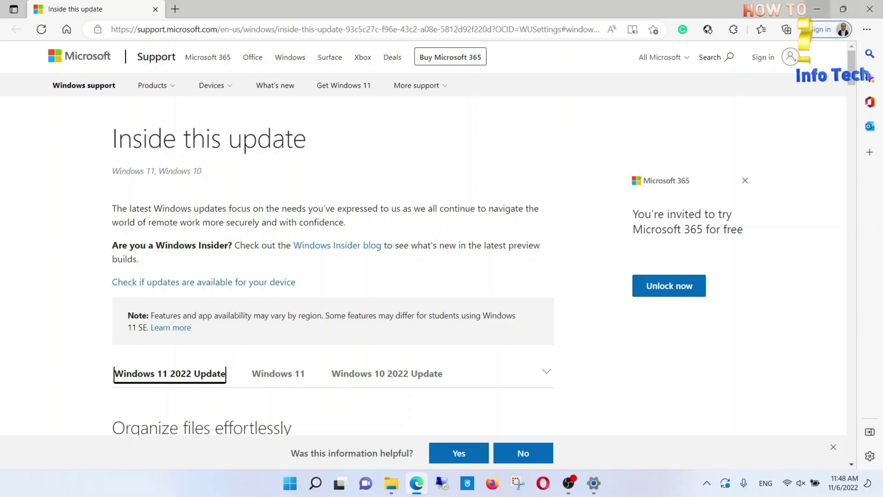
# - Hide Edge, then download and install Windows 11 version 22H2, accepting the license terms
pyautogui.click(843, 9)
pyautogui.click(792, 38)
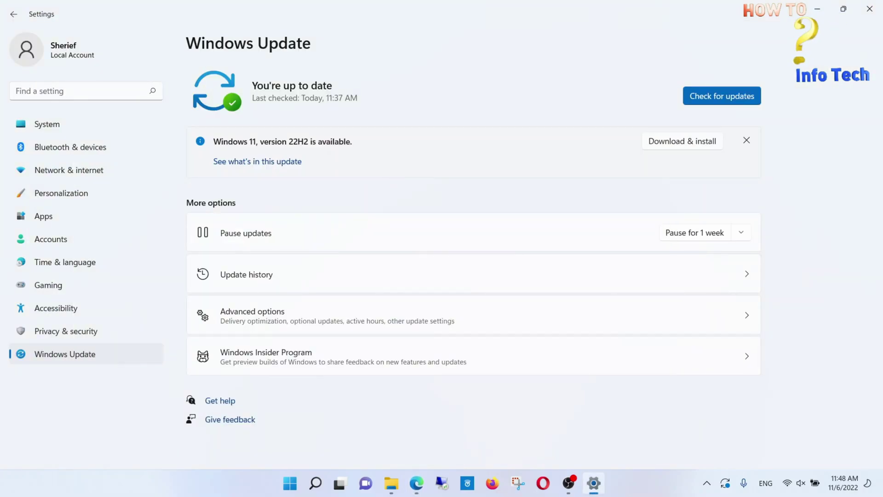
pyautogui.click(681, 141)
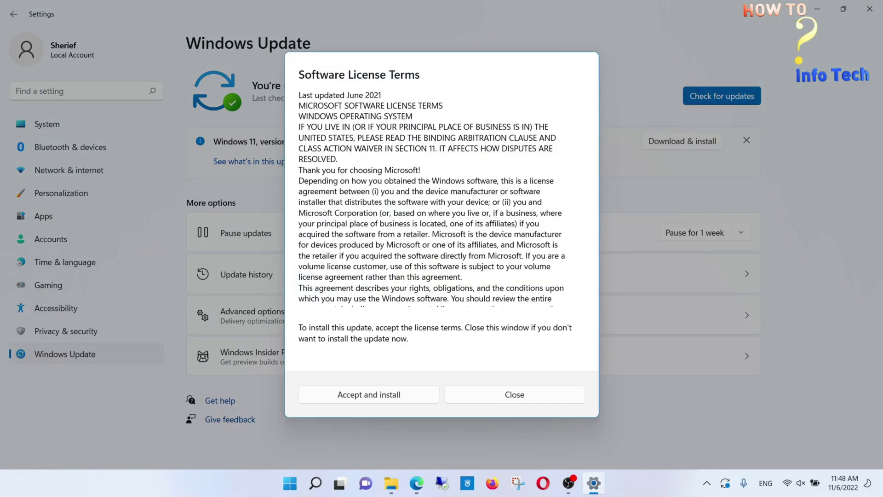
pyautogui.click(368, 394)
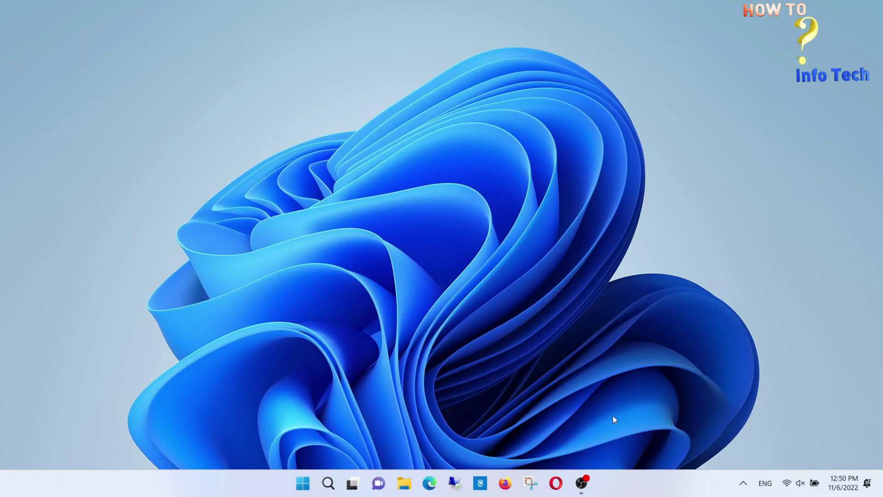
# - Run winver from search after the restart to confirm Version 22H2 in About Windows
pyautogui.click(328, 483)
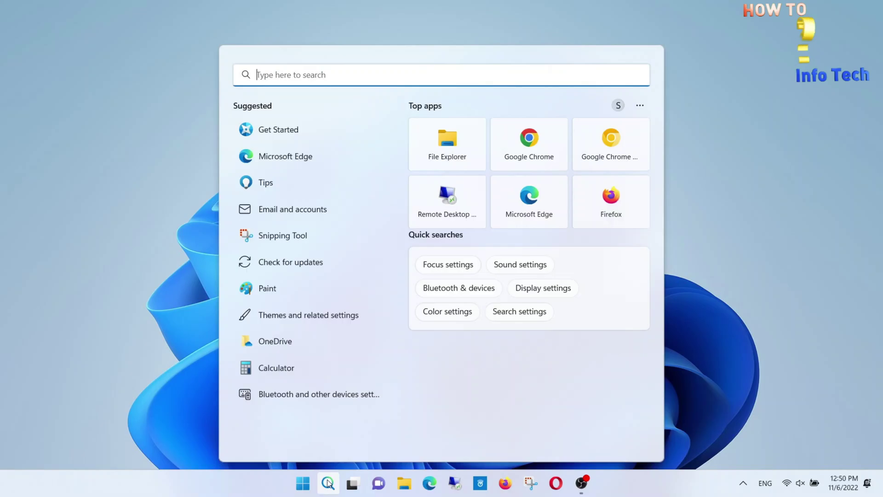
pyautogui.write('w')
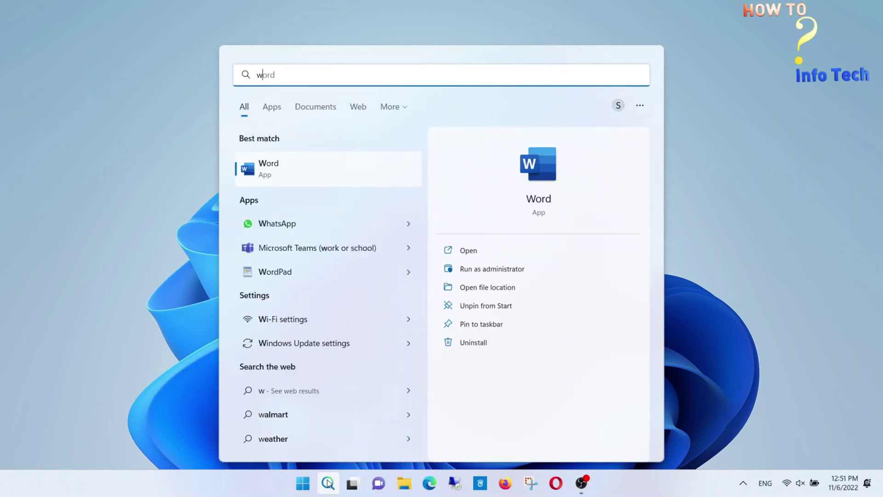
pyautogui.write('inv')
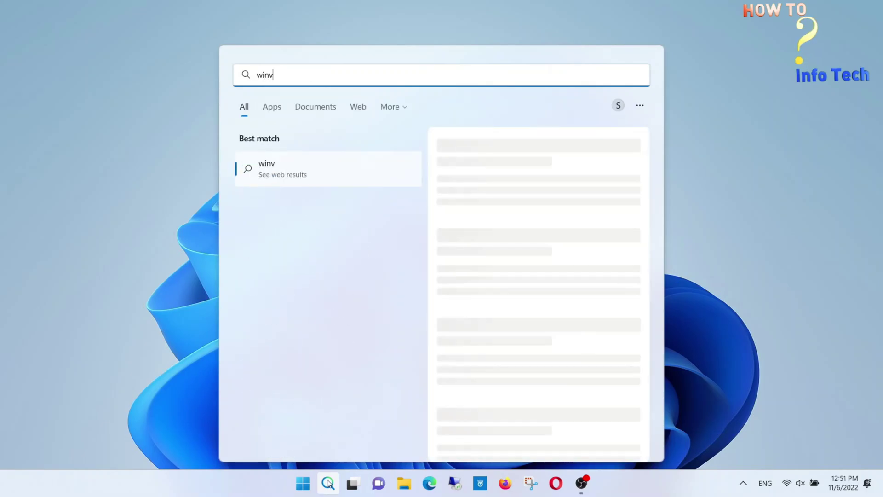
pyautogui.write('er')
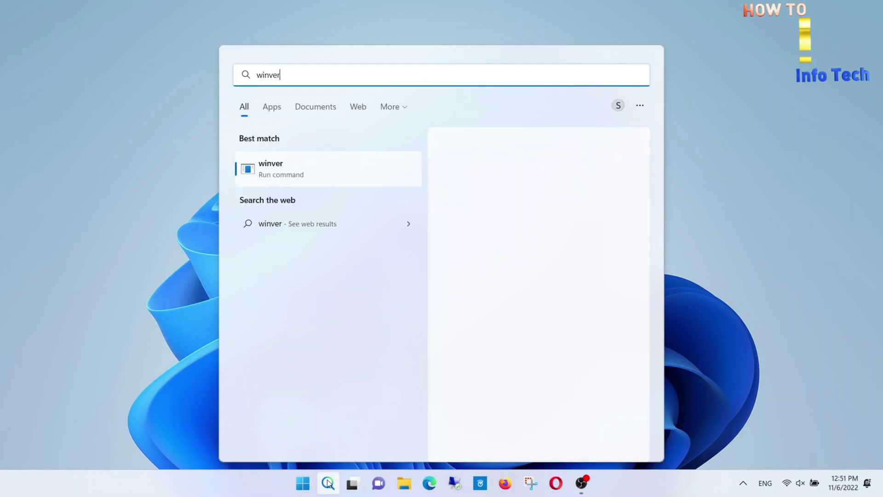
pyautogui.click(270, 172)
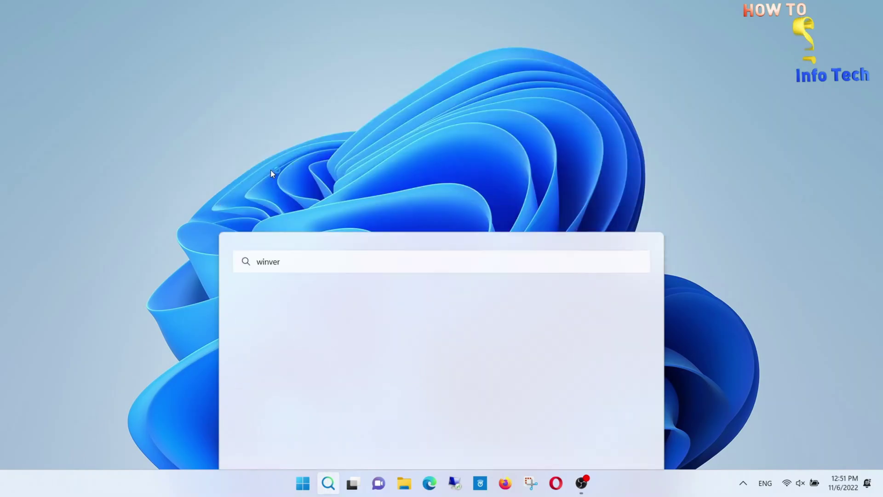